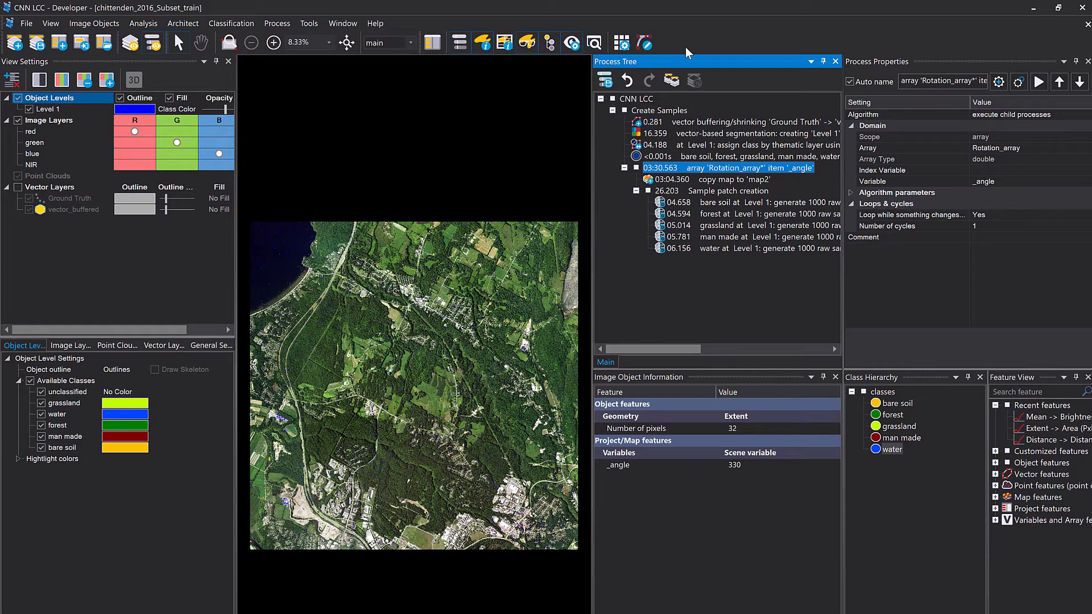
- Collapse the Create Samples section and add a new process named 'Create Model' after it
left_click(636, 192)
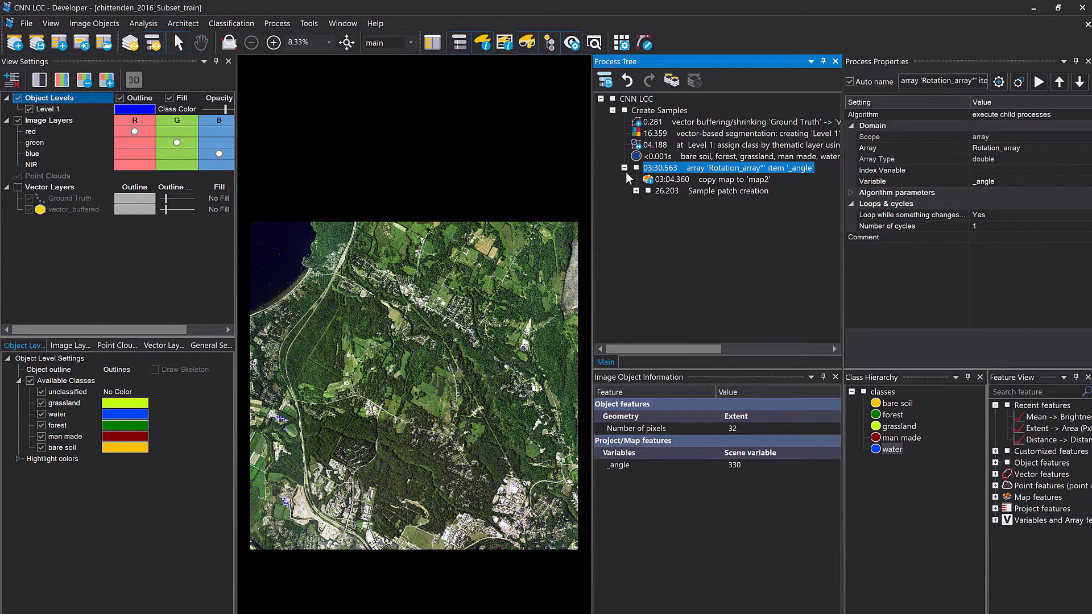
left_click(624, 168)
left_click(612, 110)
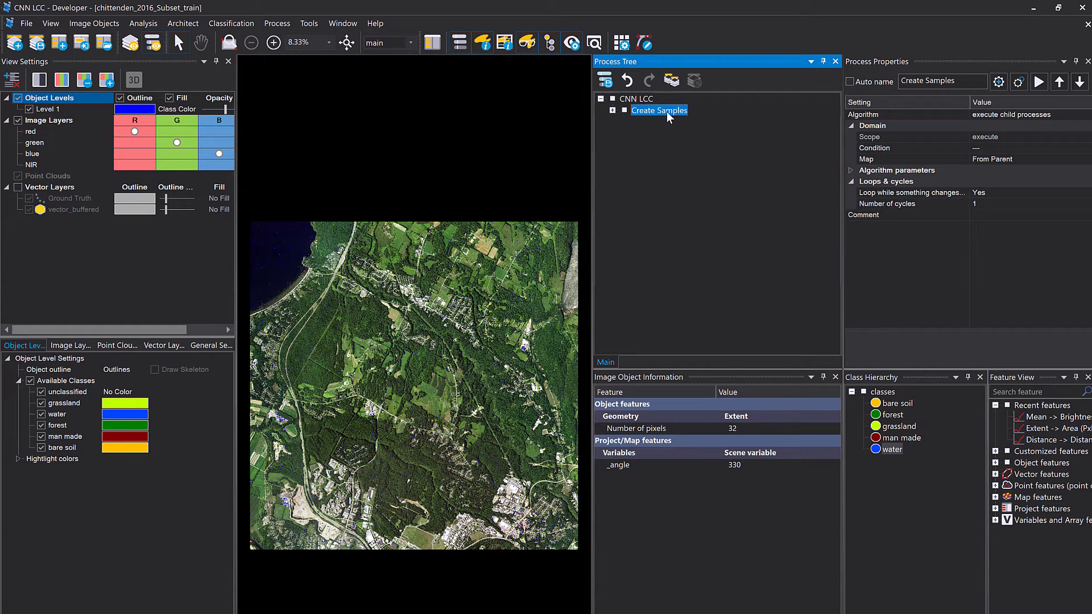
right_click(651, 110)
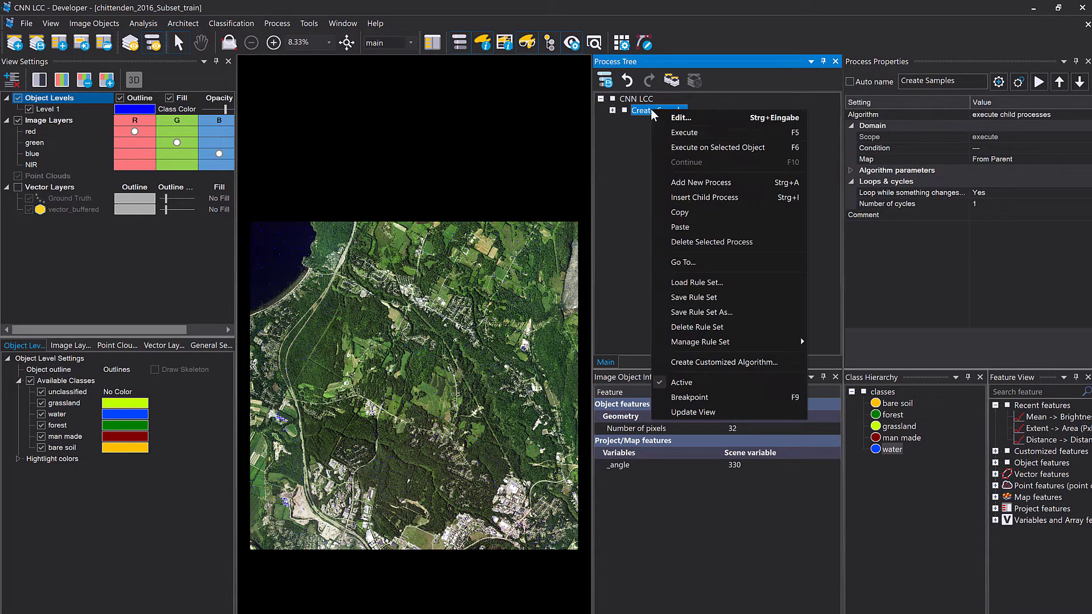
left_click(700, 182)
double_click(352, 313)
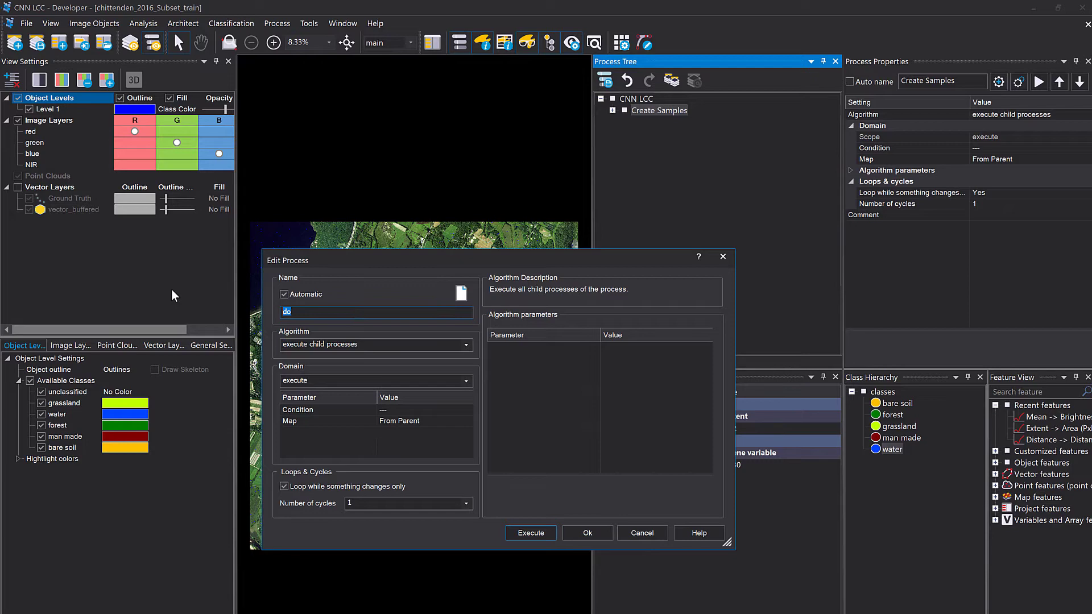
type("Create Model")
left_click(587, 533)
- Insert a child process under Create Model using 'create convolutional neural network', enlarging its dialog
right_click(644, 132)
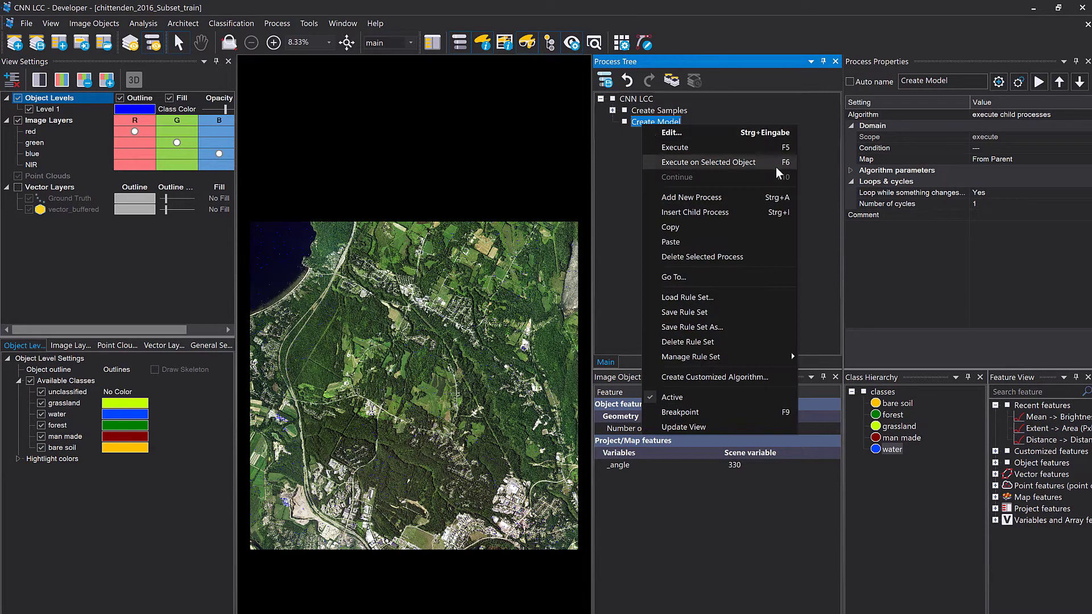
left_click(654, 212)
type("create")
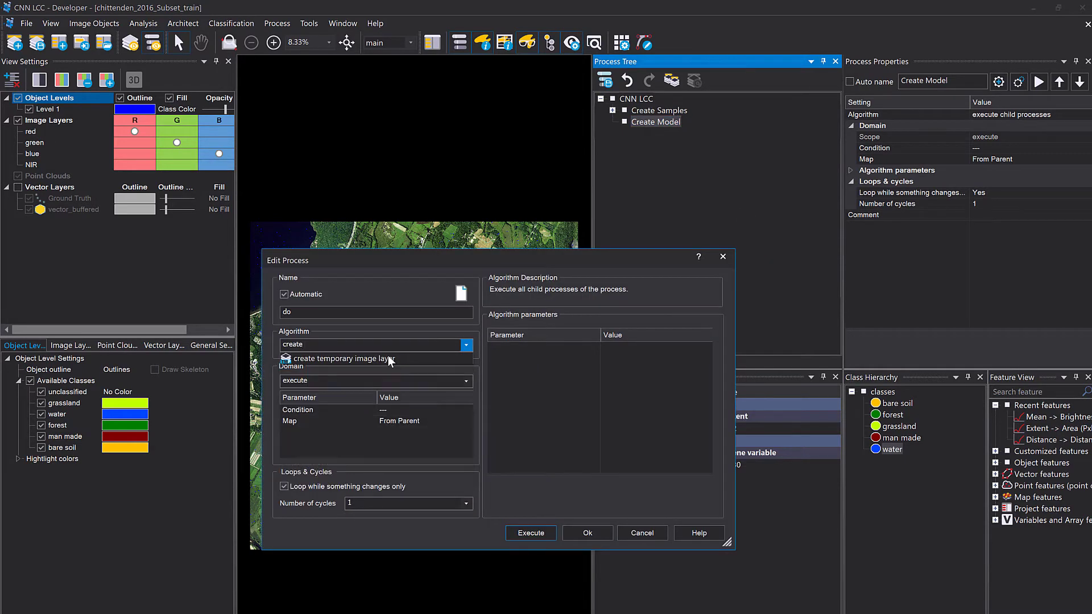
type("c")
left_click(400, 360)
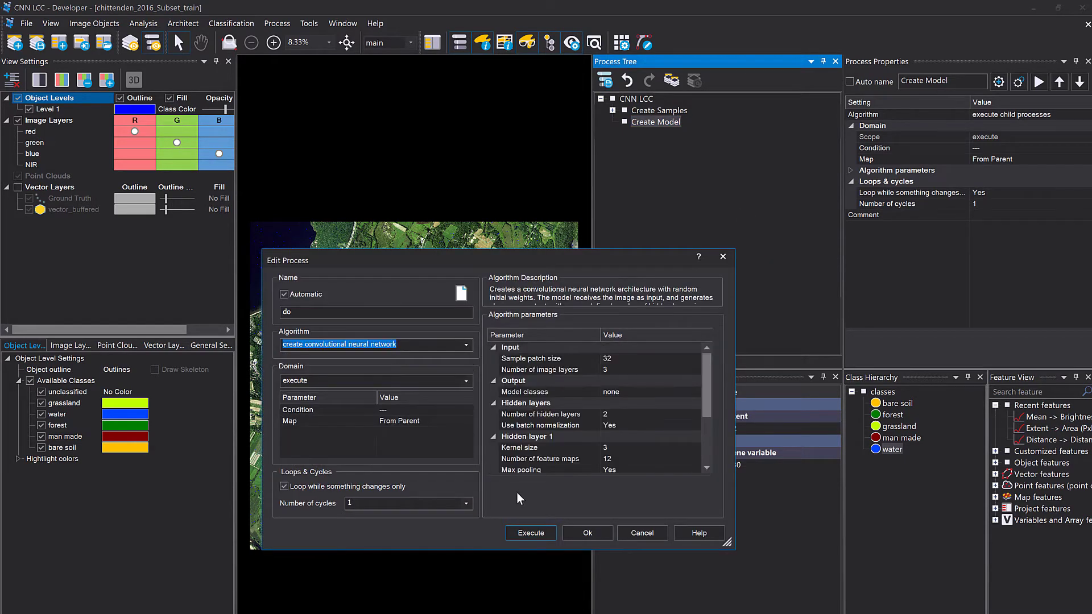
left_click_drag(727, 543, 738, 613)
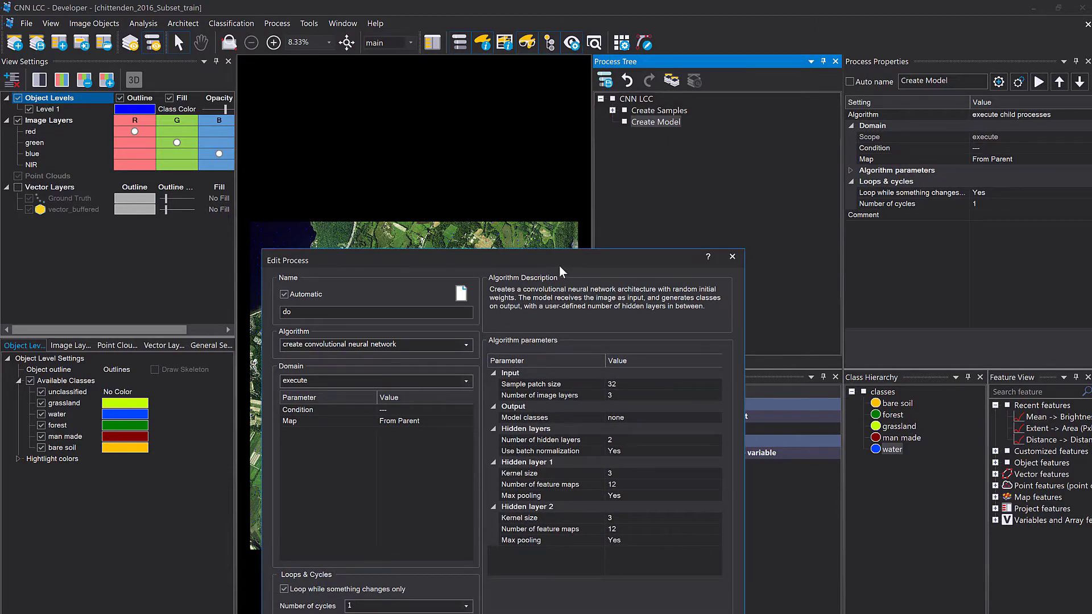
left_click_drag(557, 264, 563, 177)
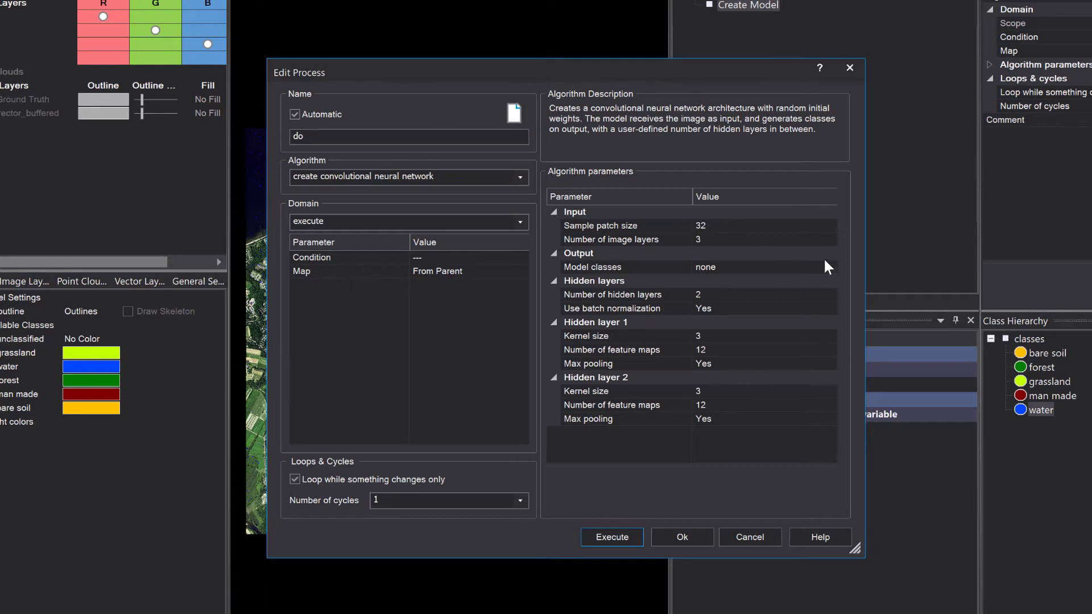
- Set the sample patch size to 64, image layers to 4, and choose the model classes
left_click(810, 225)
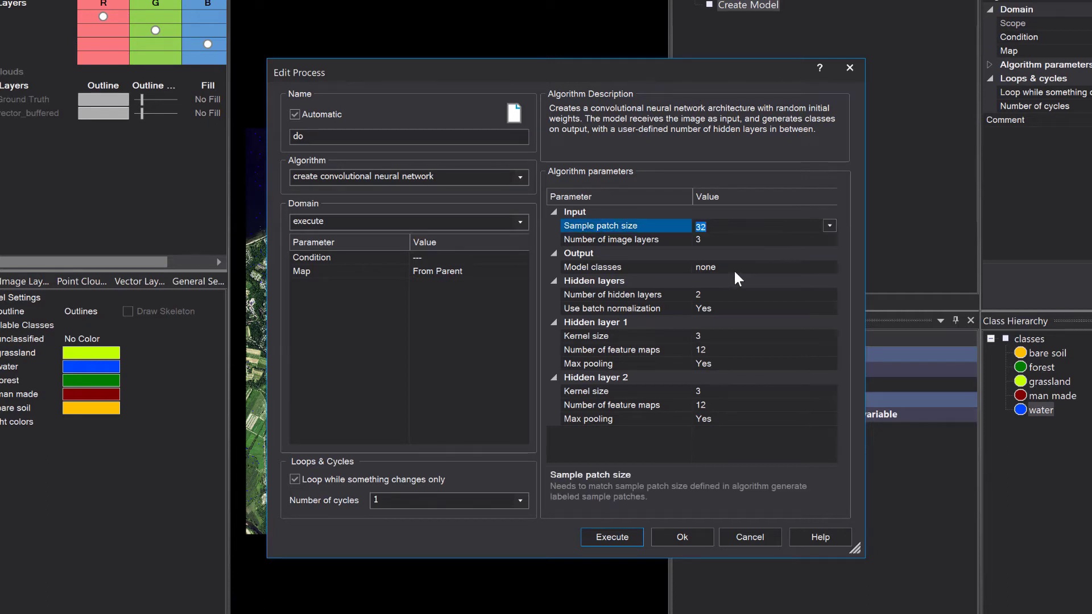
type("64")
left_click(659, 255)
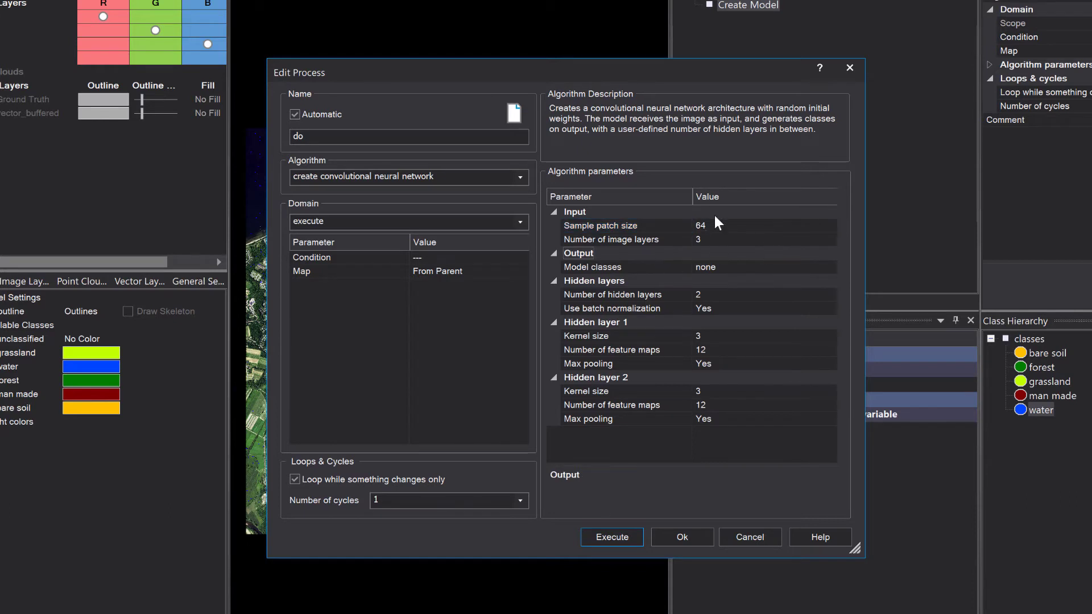
left_click(834, 236)
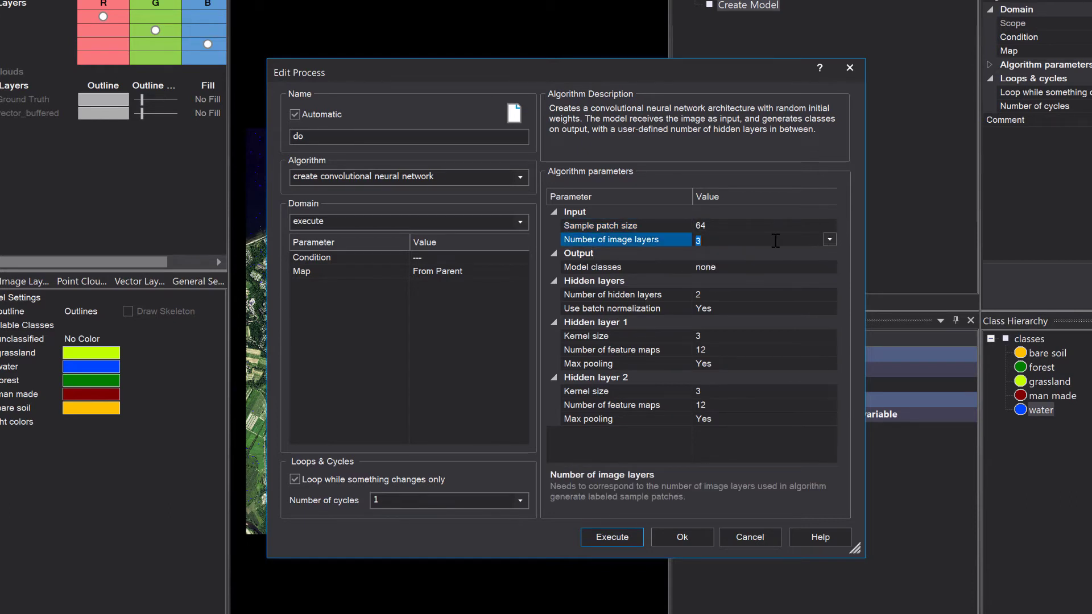
left_click(638, 263)
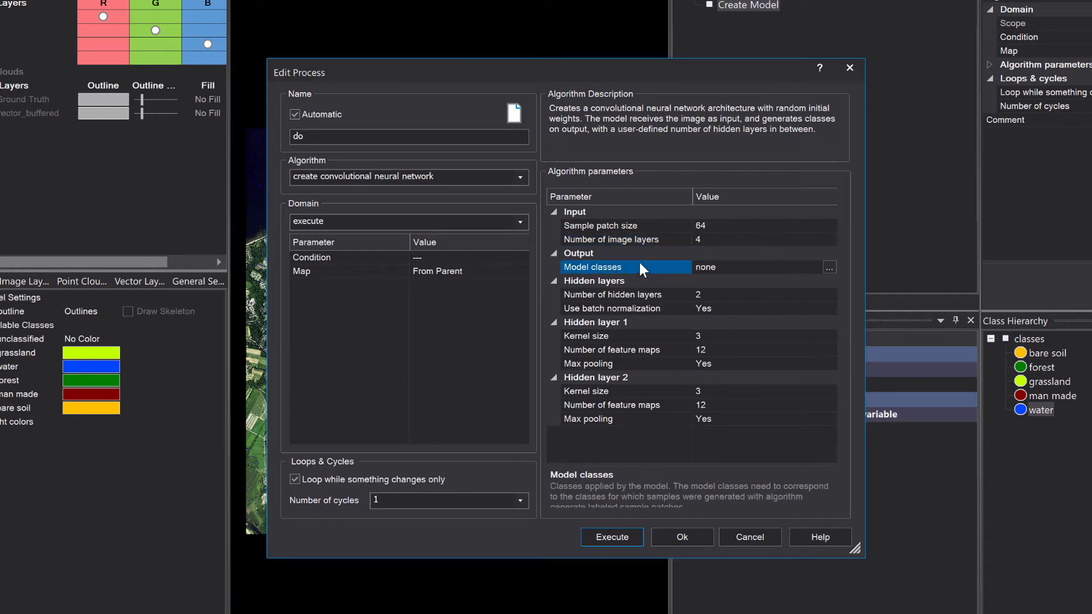
left_click(828, 266)
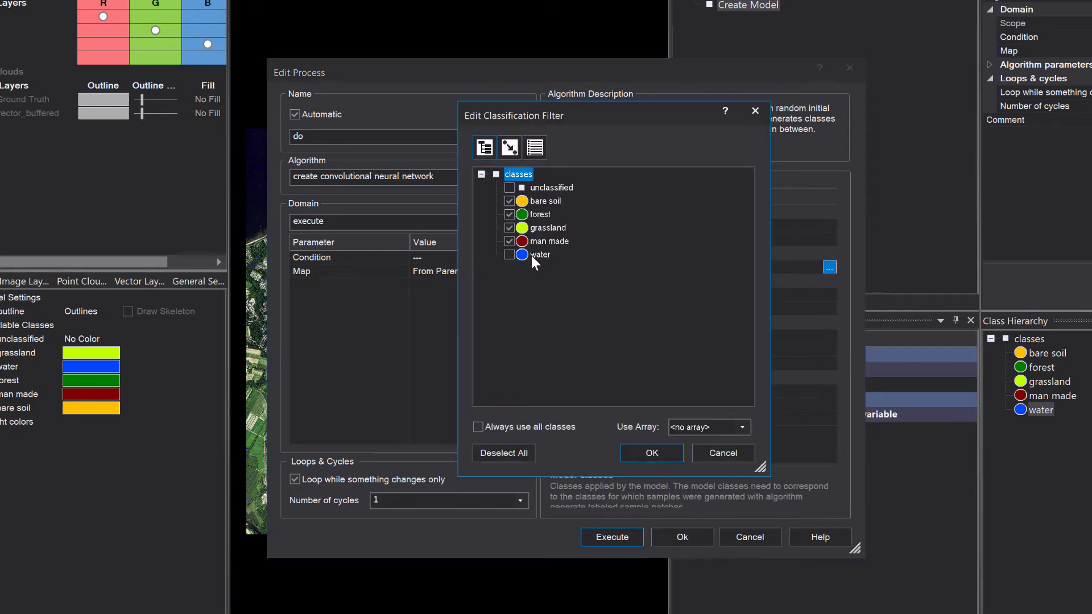
left_click(664, 449)
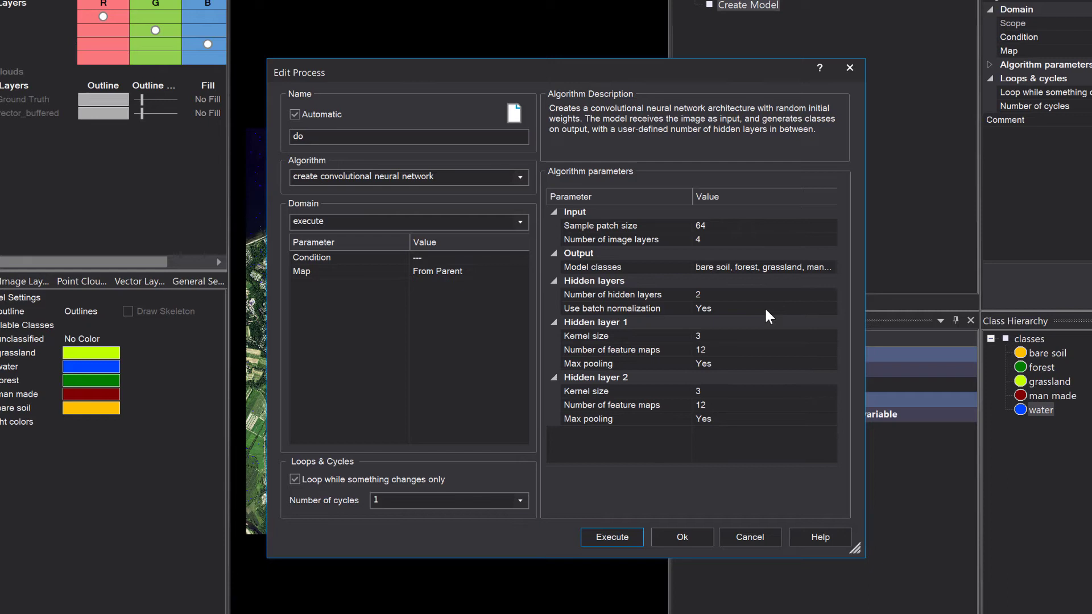
key("Tab")
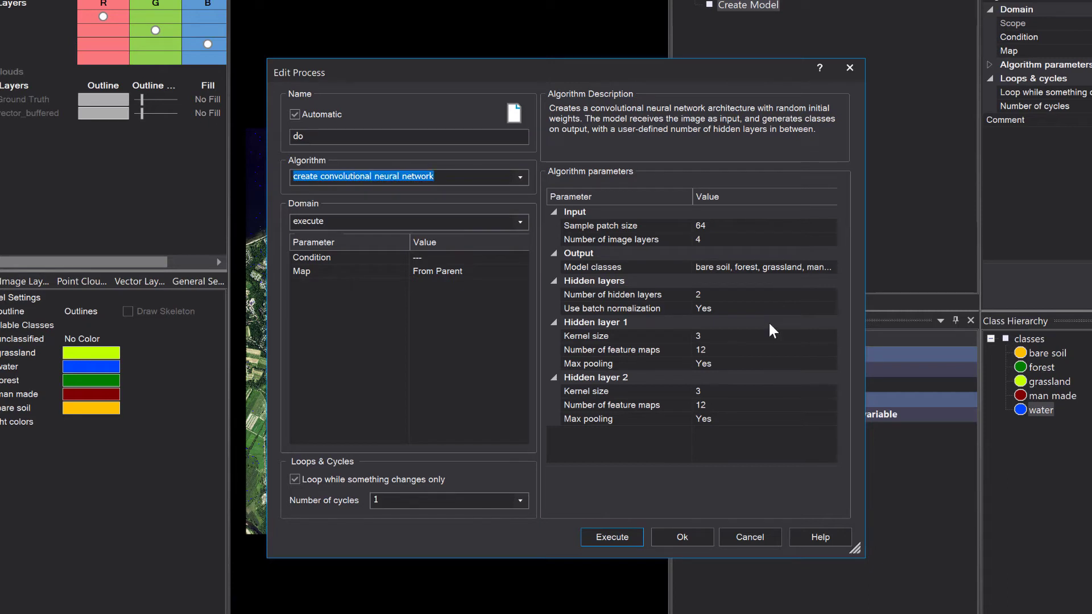
- Turn max pooling off for both hidden layers and set hidden layer 1 kernel size to 5
left_click(831, 365)
left_click(830, 364)
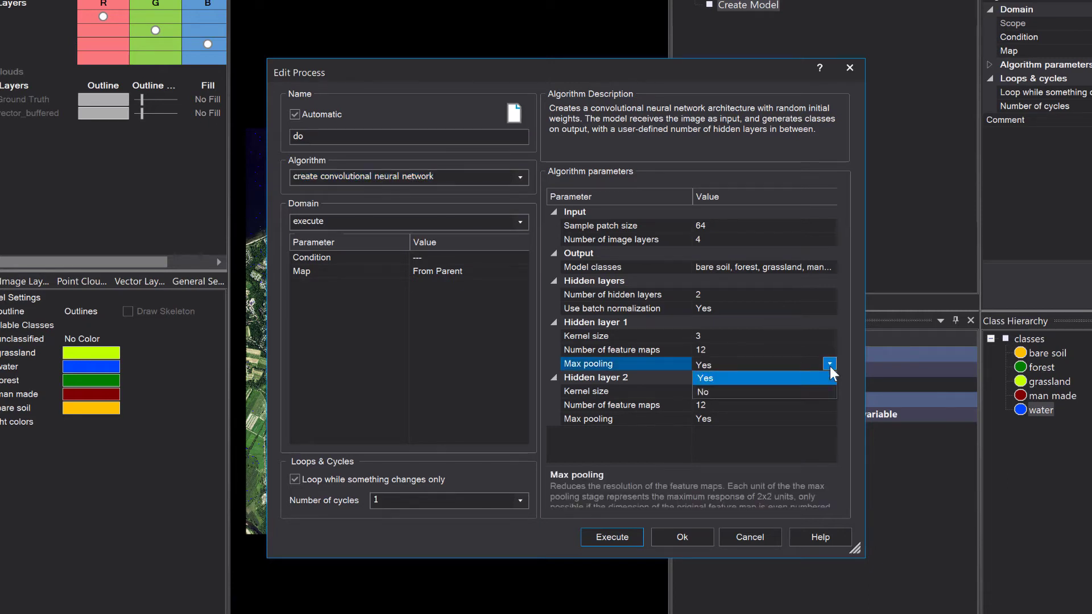
left_click(728, 392)
left_click(830, 419)
left_click(824, 419)
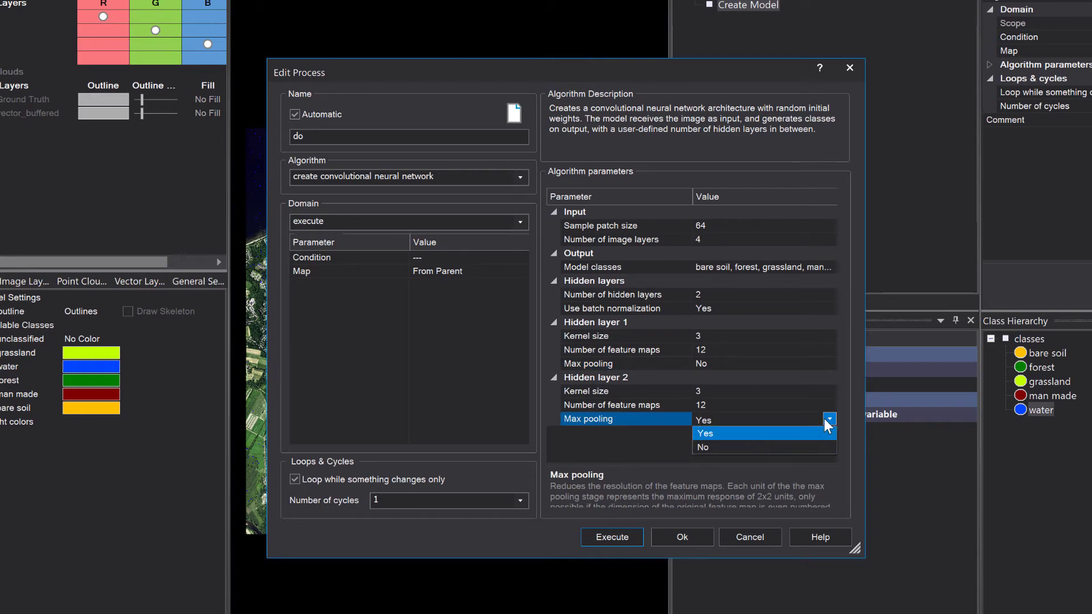
left_click(754, 446)
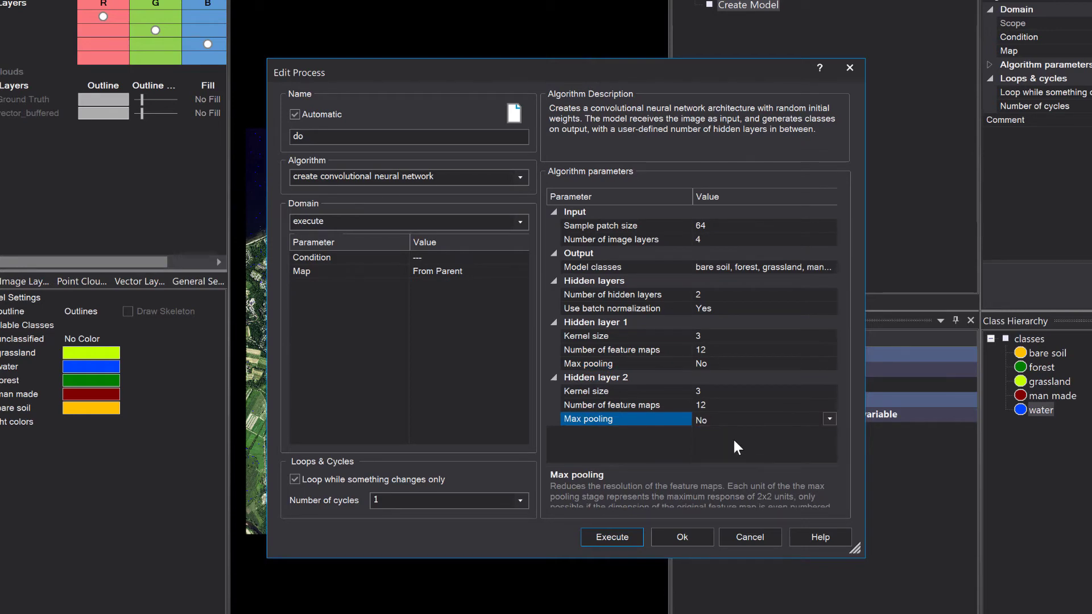
left_click(722, 337)
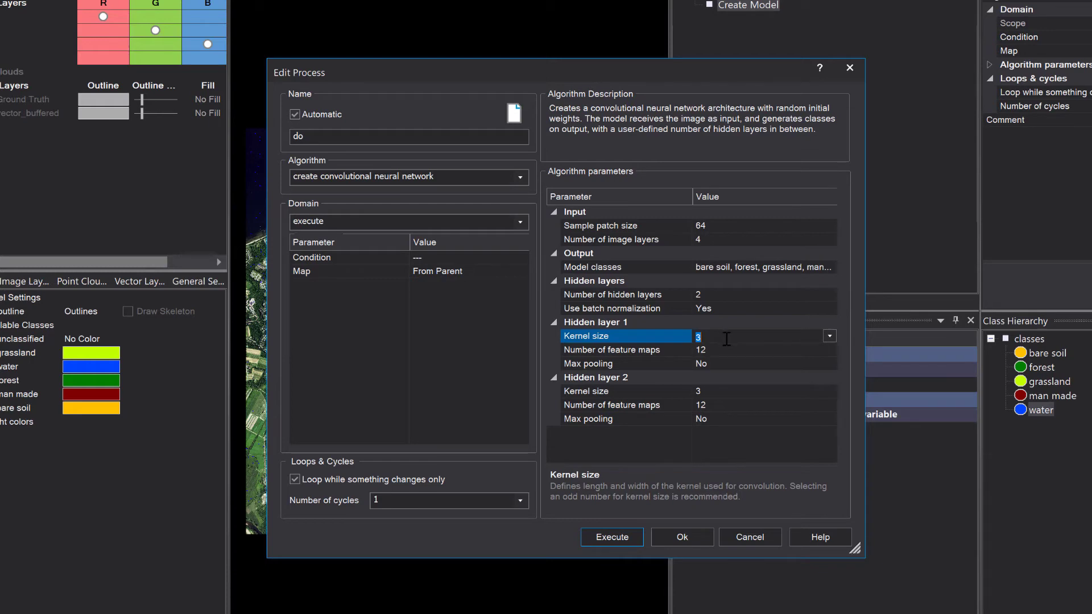
type("5")
key("Tab")
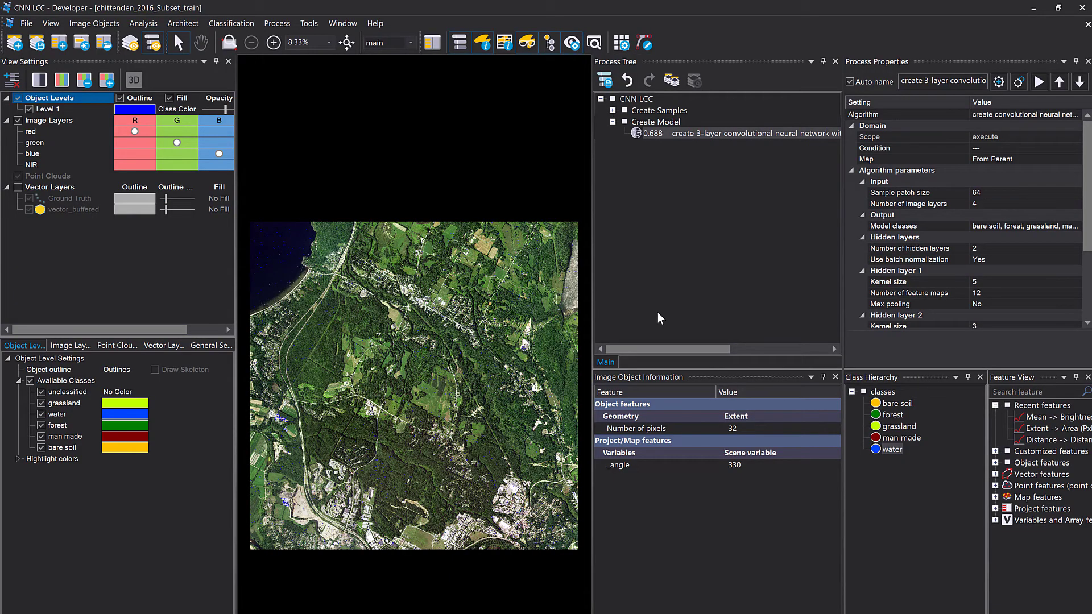
- Add a new process named 'Train Model' directly after the Create Model section
left_click(643, 122)
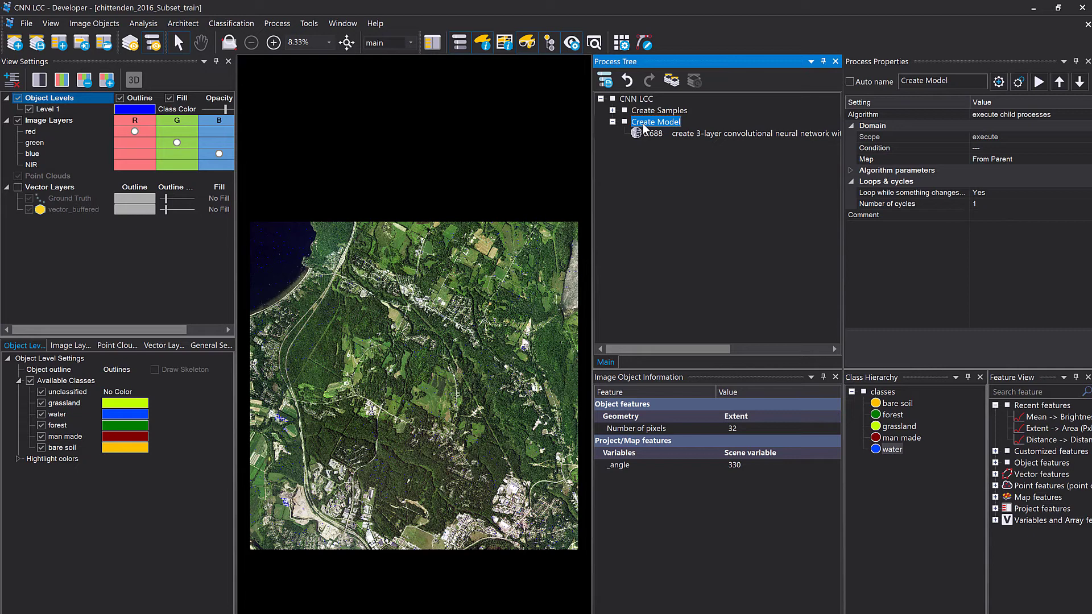
double_click(643, 123)
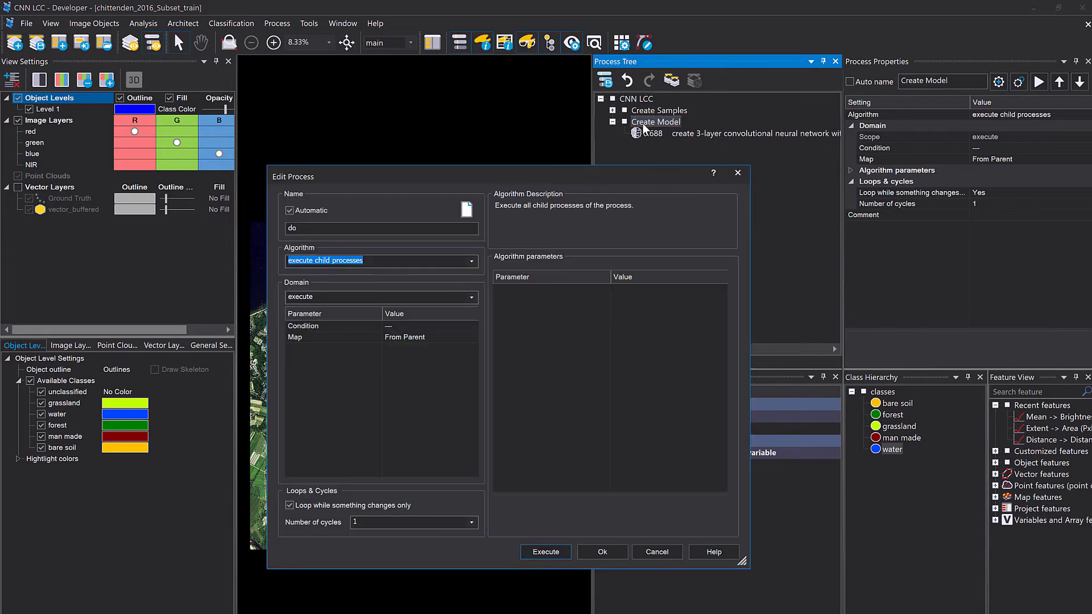
double_click(315, 228)
type("Train Model")
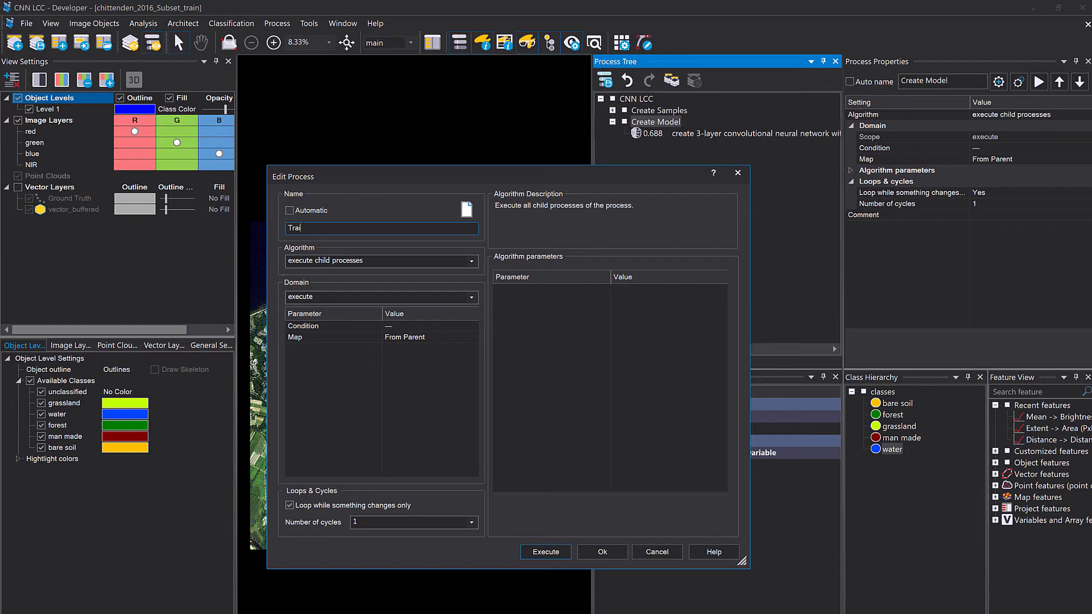
left_click(603, 552)
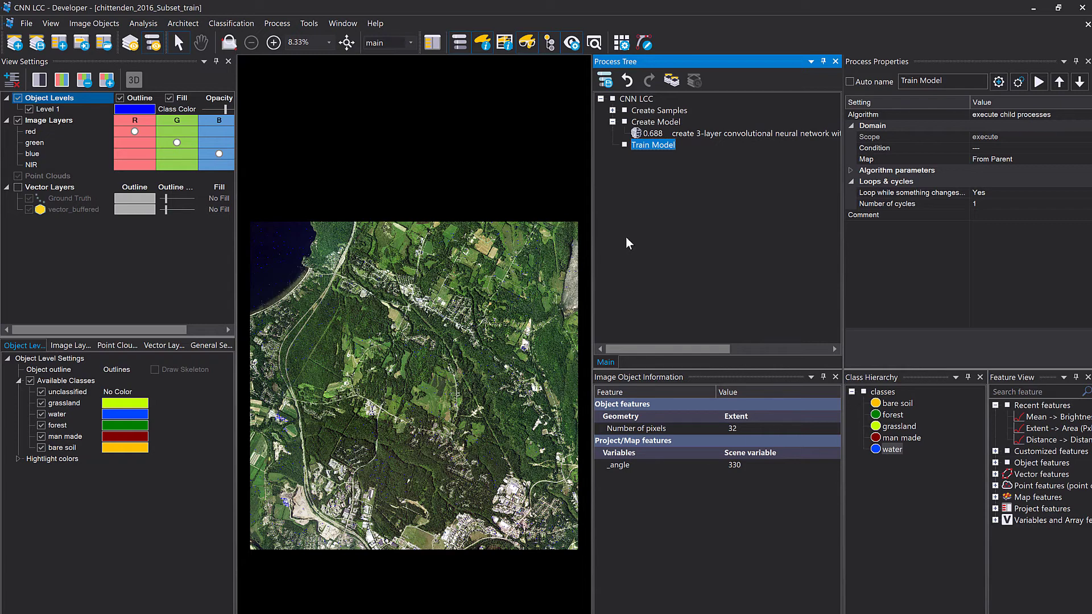
- Insert and execute a 'shuffle labeled sample patches' child process under Train Model
right_click(656, 145)
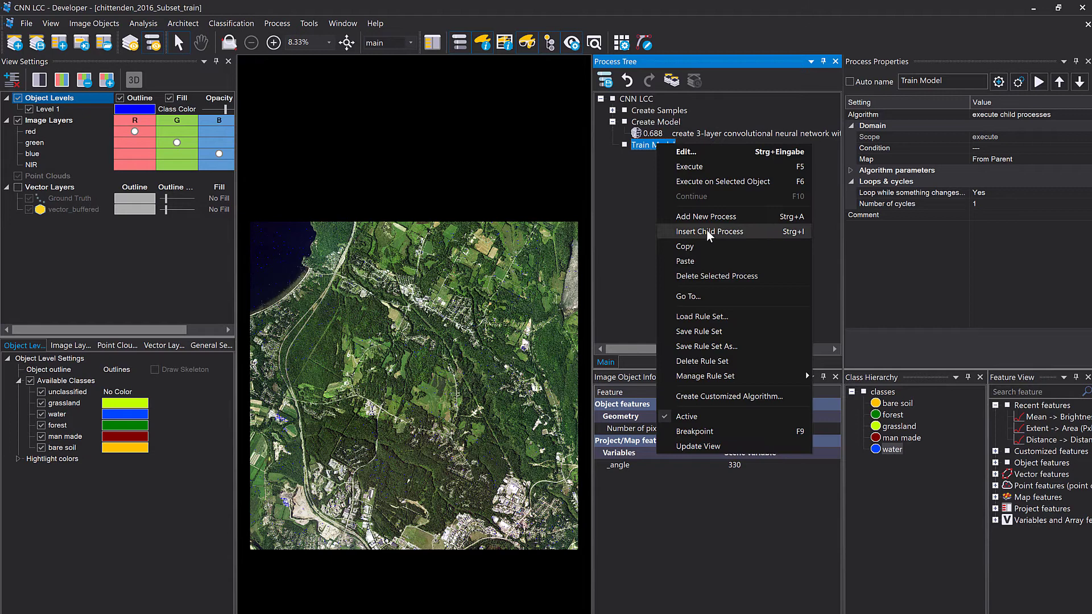
left_click(707, 230)
type("shu")
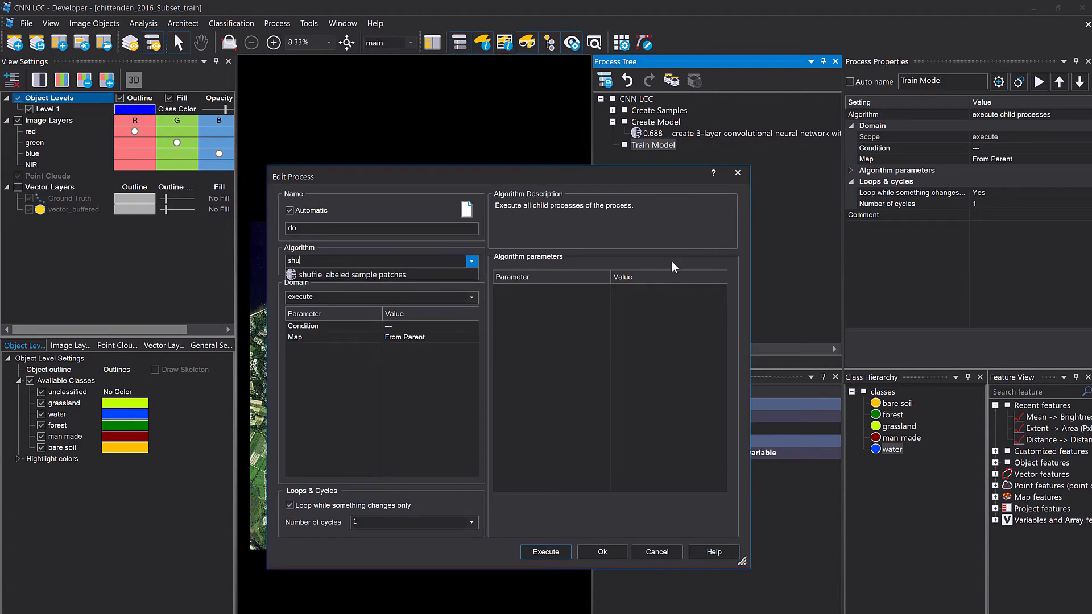
left_click(445, 274)
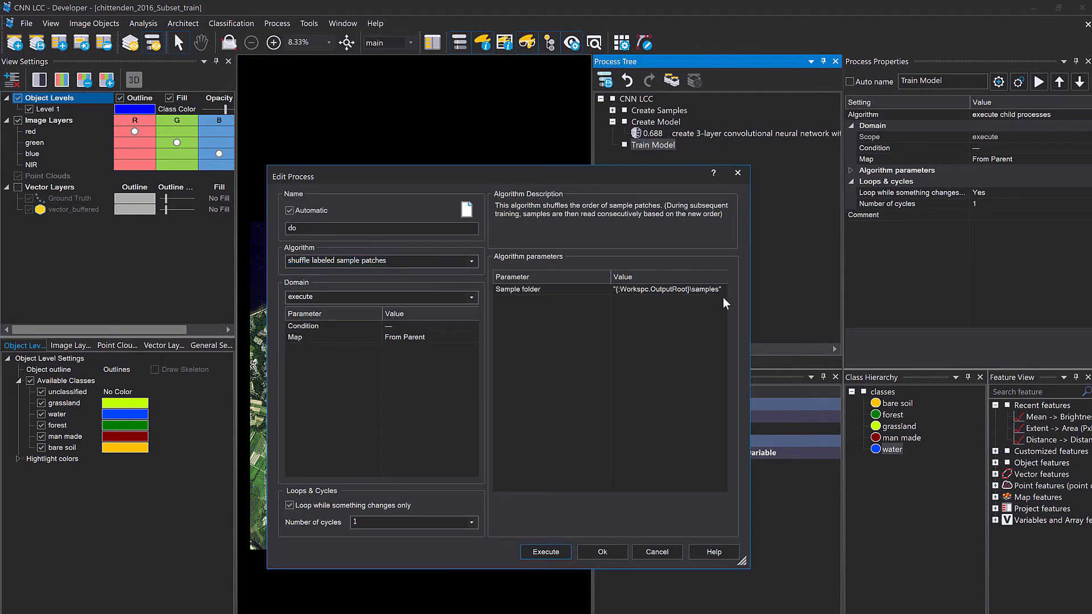
left_click(558, 553)
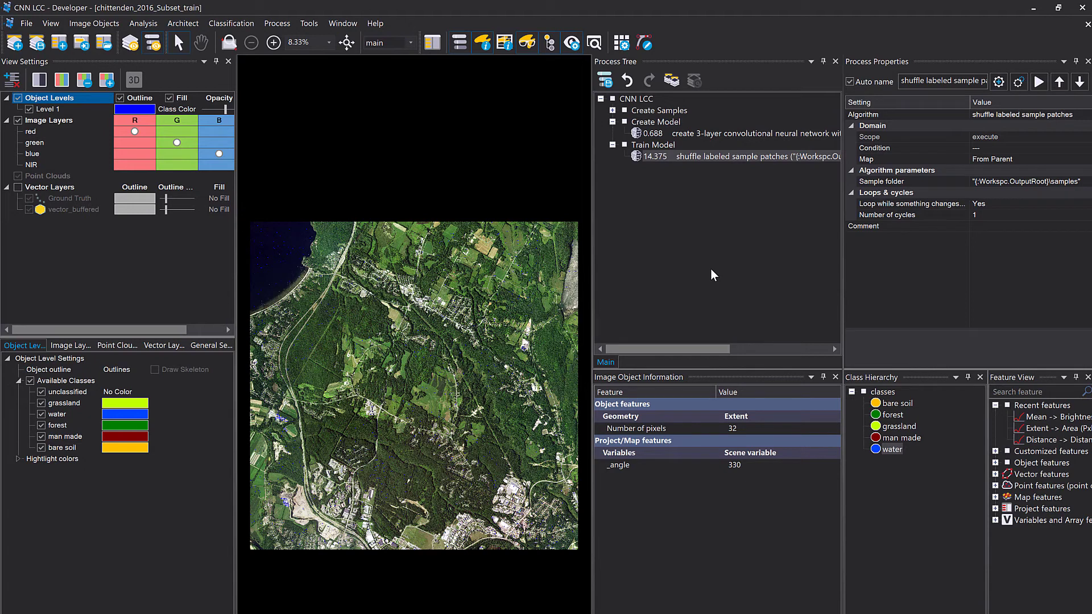
- Add a process after the shuffle step using the 'train convolutional neural network' algorithm
right_click(680, 156)
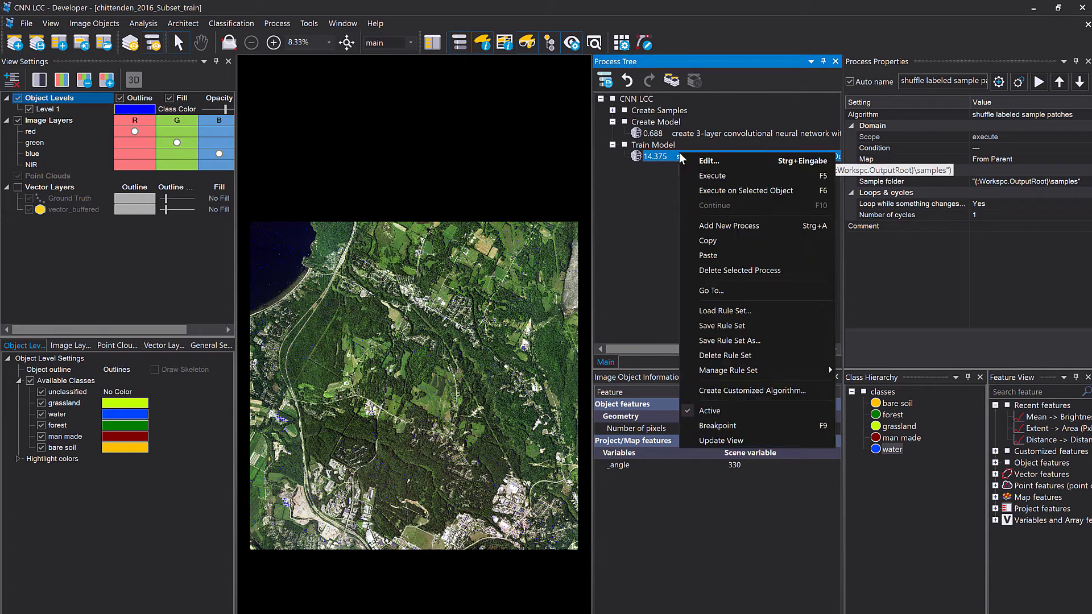
left_click(716, 226)
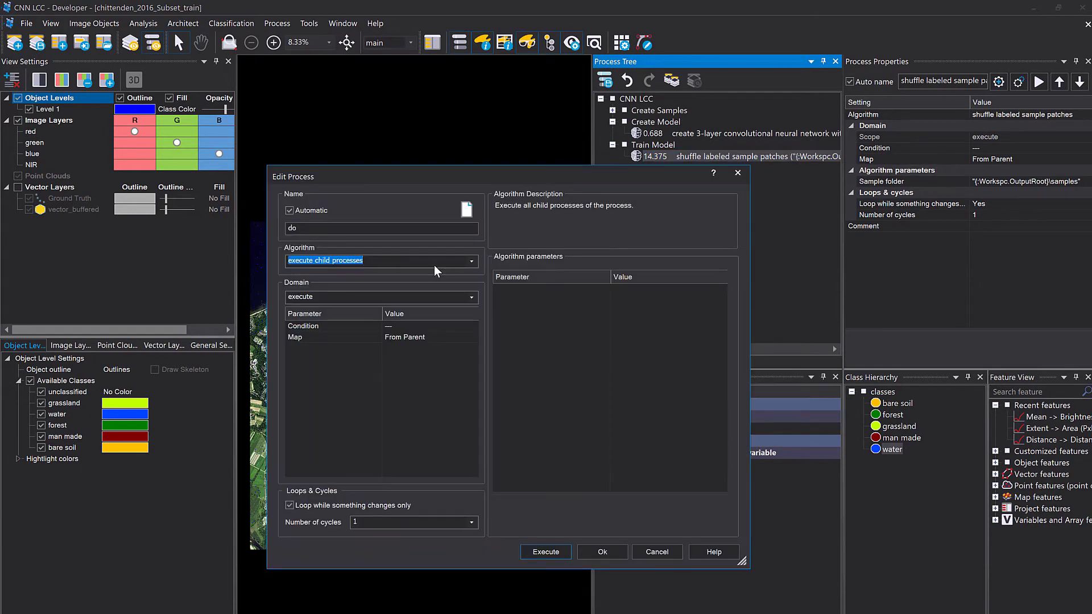
type("train")
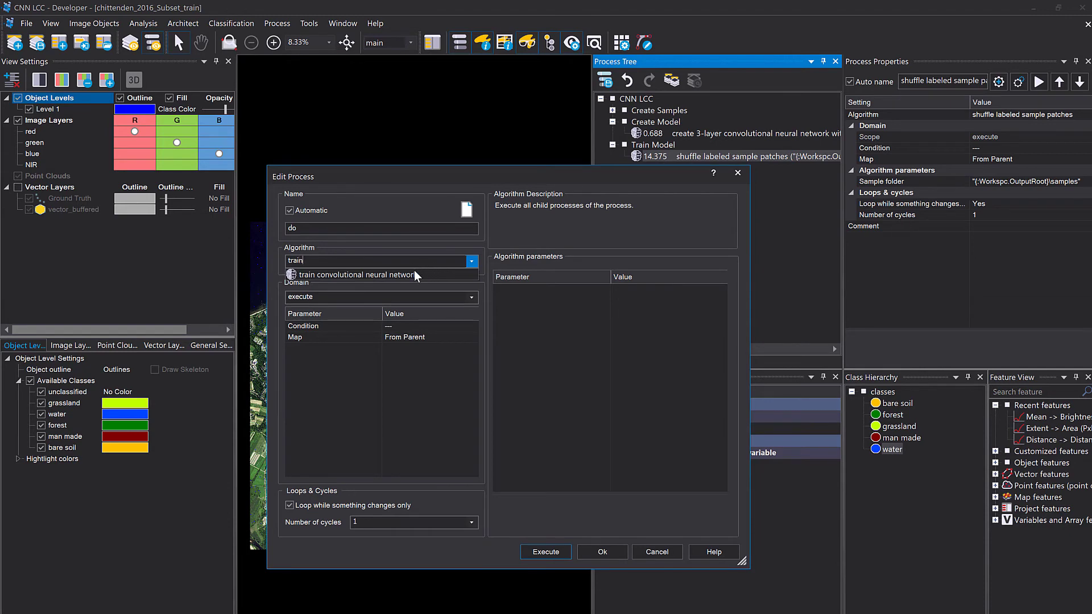
key("Return")
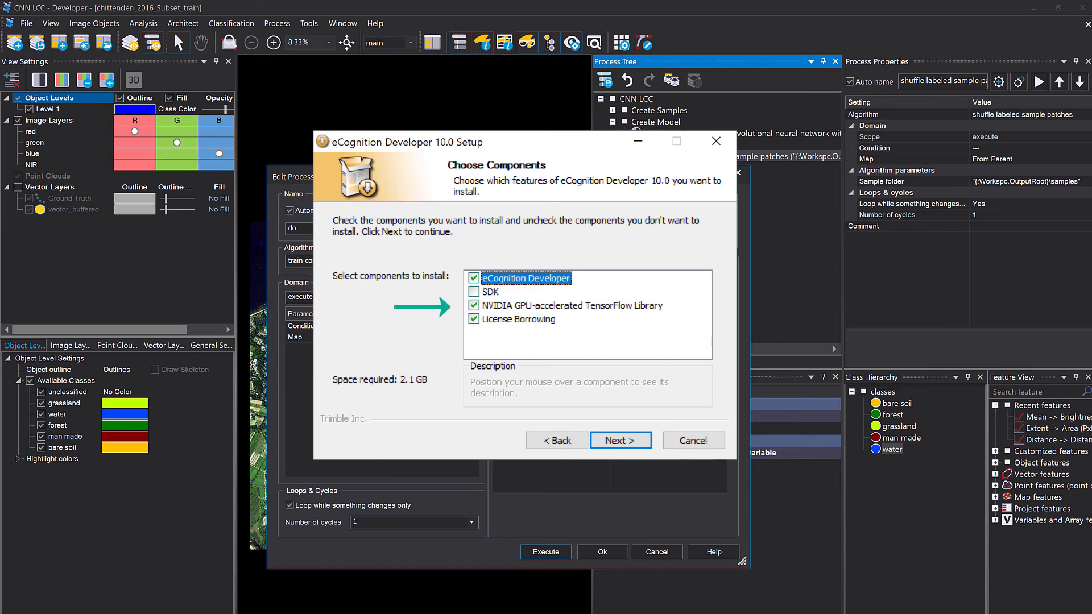
- Execute the train convolutional neural network step with learn rate 0.0006 and 5000 steps
left_click(555, 553)
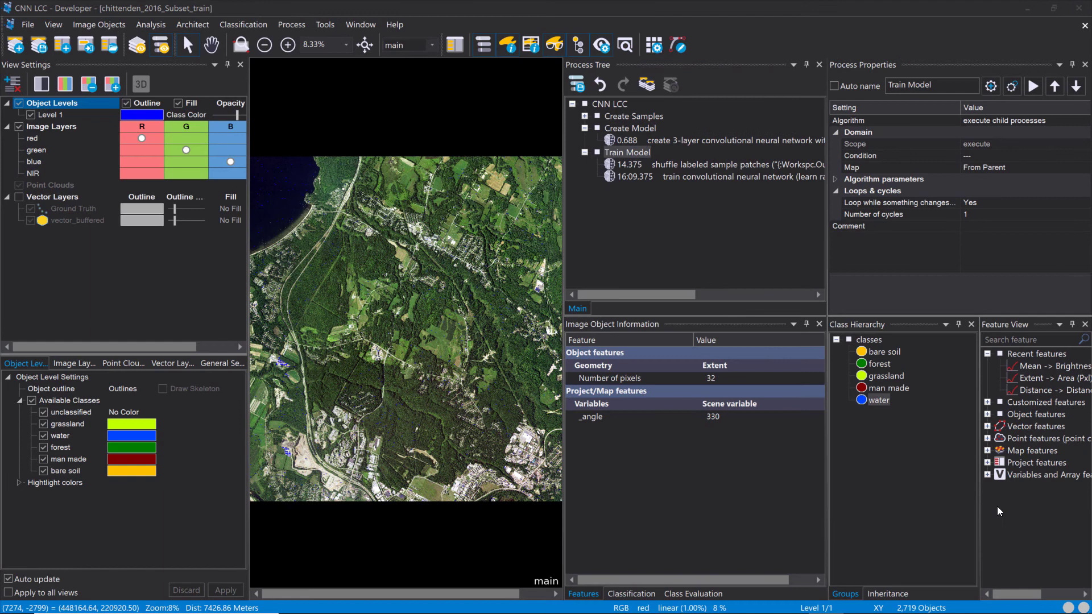
left_click_drag(998, 506, 634, 207)
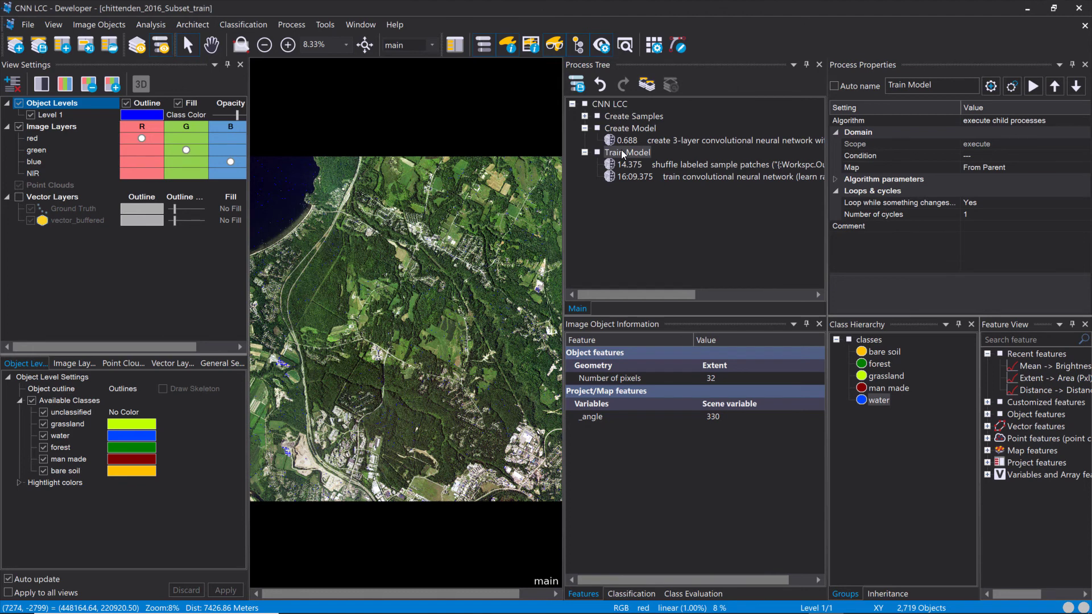
- Add a new process named 'Save Model' after the Train Model section
right_click(621, 151)
left_click(668, 226)
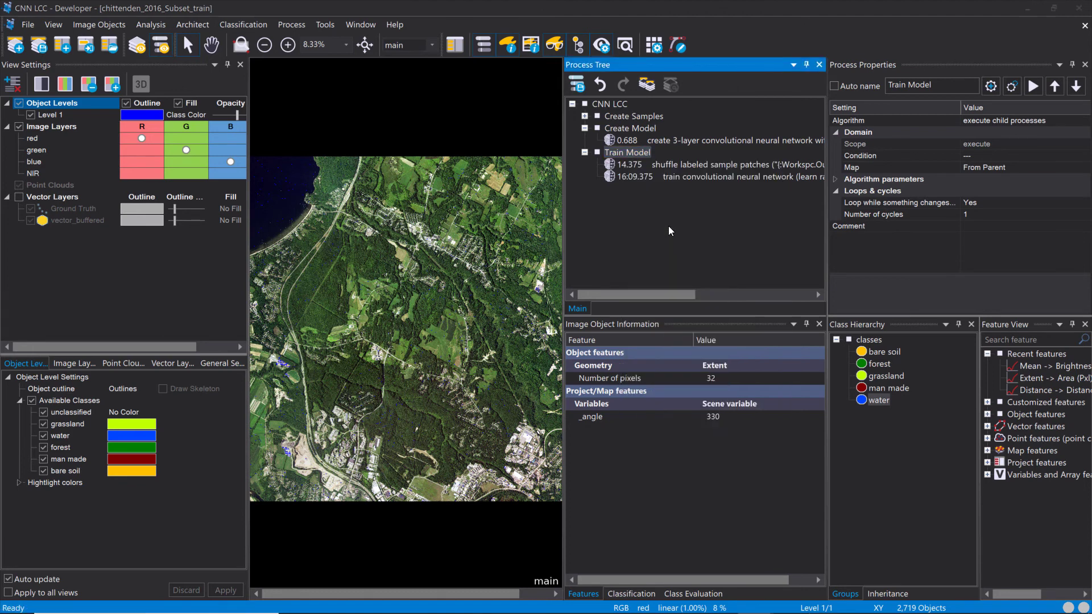
left_click_drag(363, 247, 209, 239)
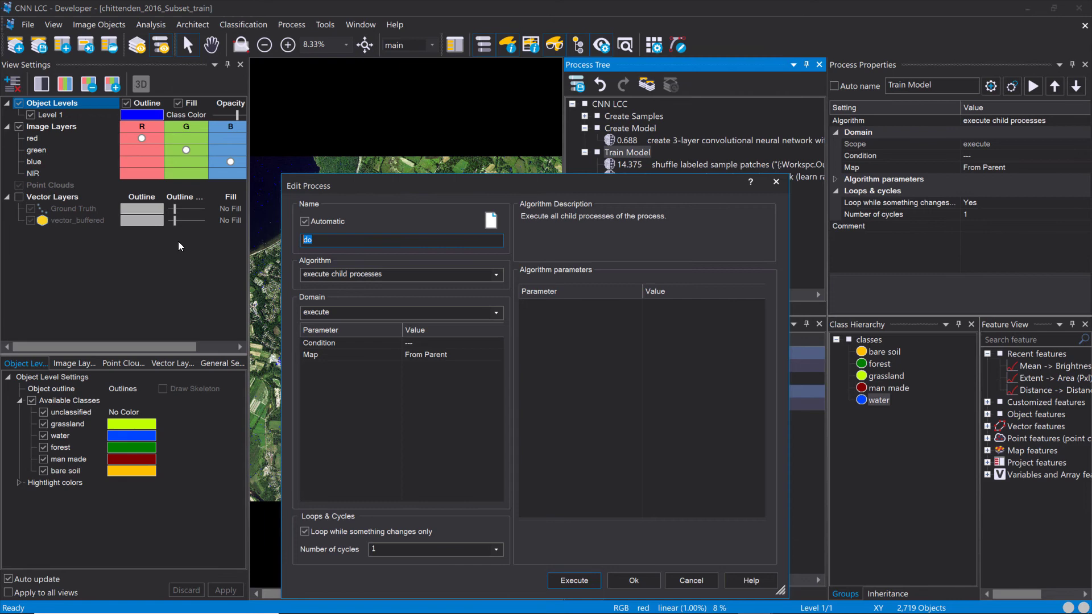
type("Save Model")
left_click(629, 579)
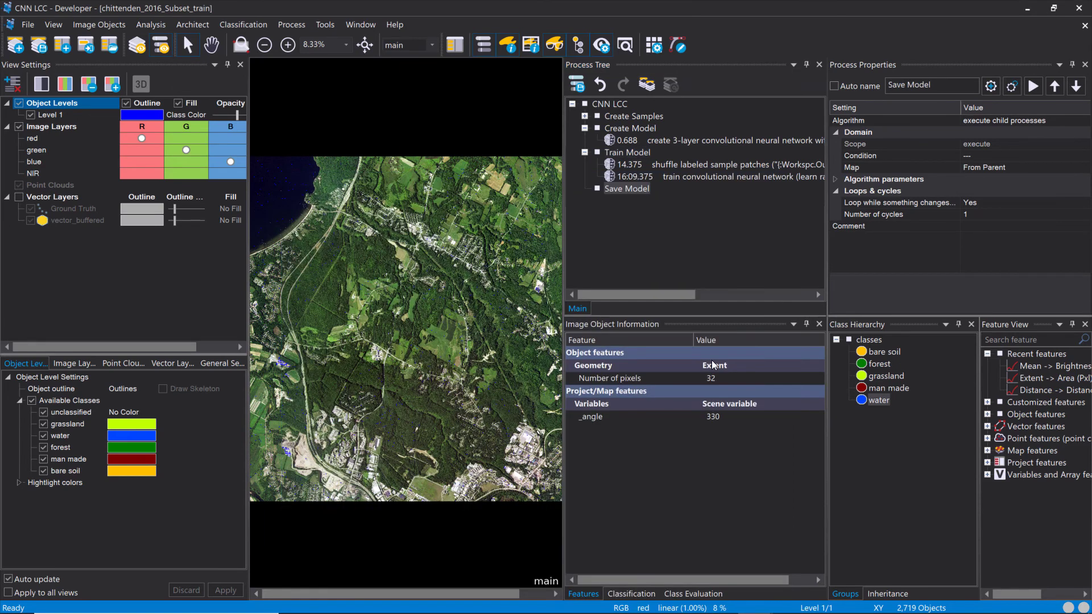
- Create and execute a 'save convolutional neural network' child step under Save Model
double_click(647, 196)
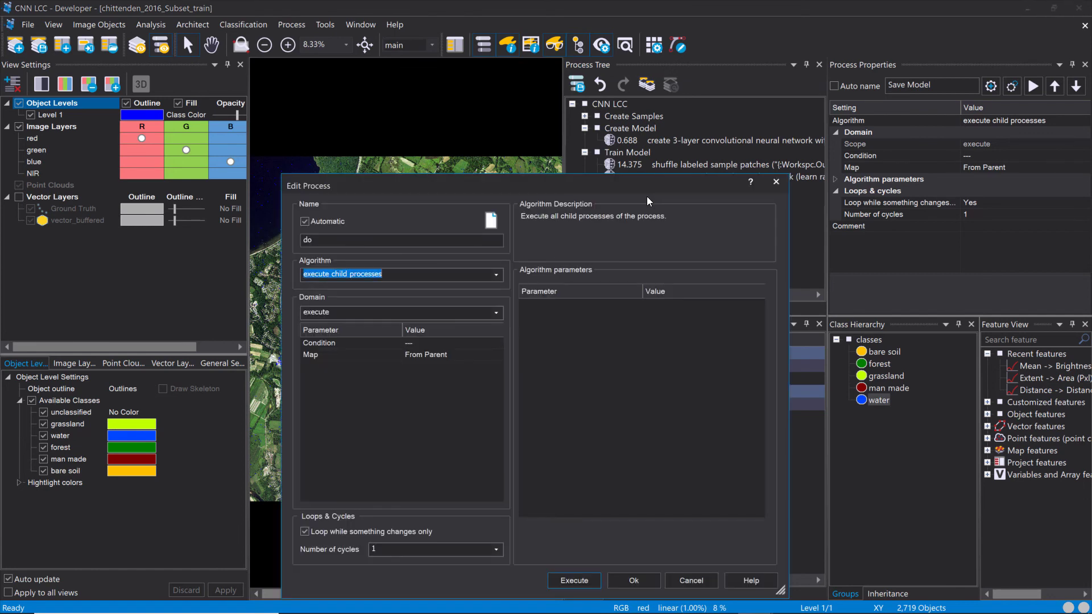
type("save")
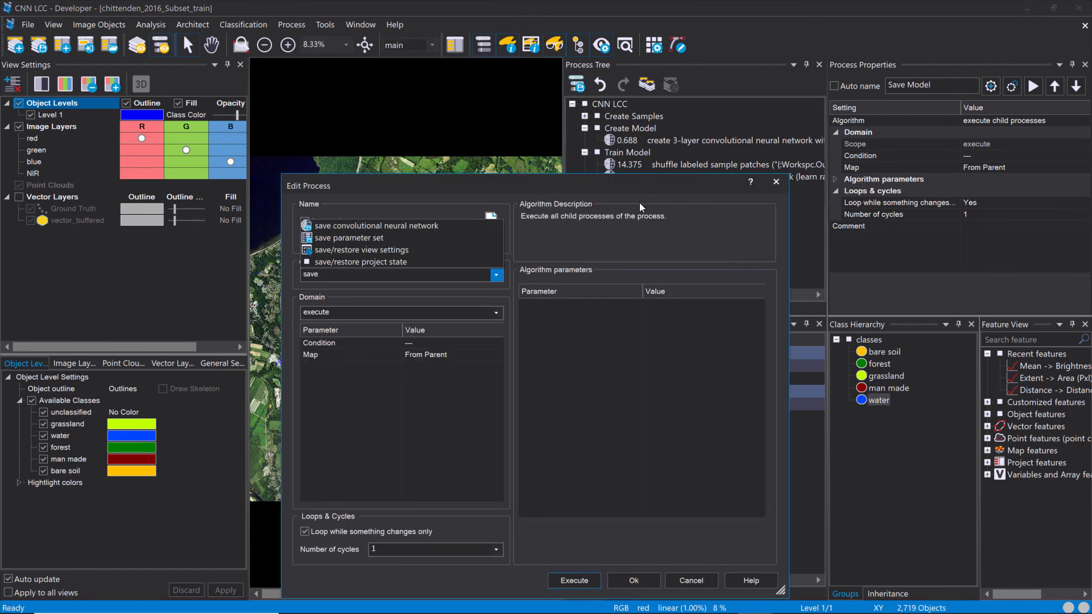
left_click(417, 229)
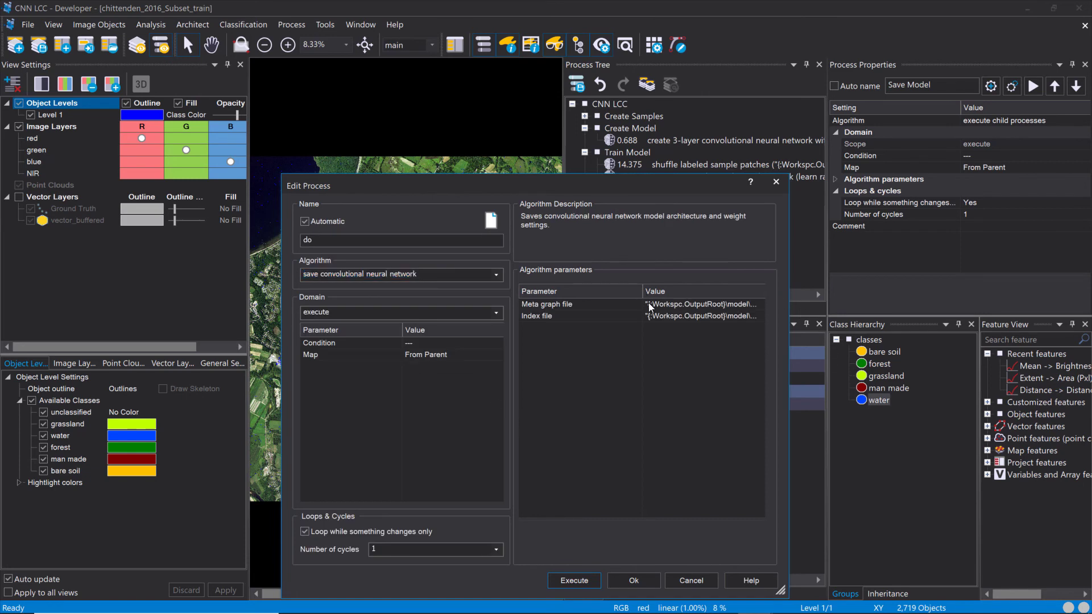
left_click_drag(669, 183, 654, 103)
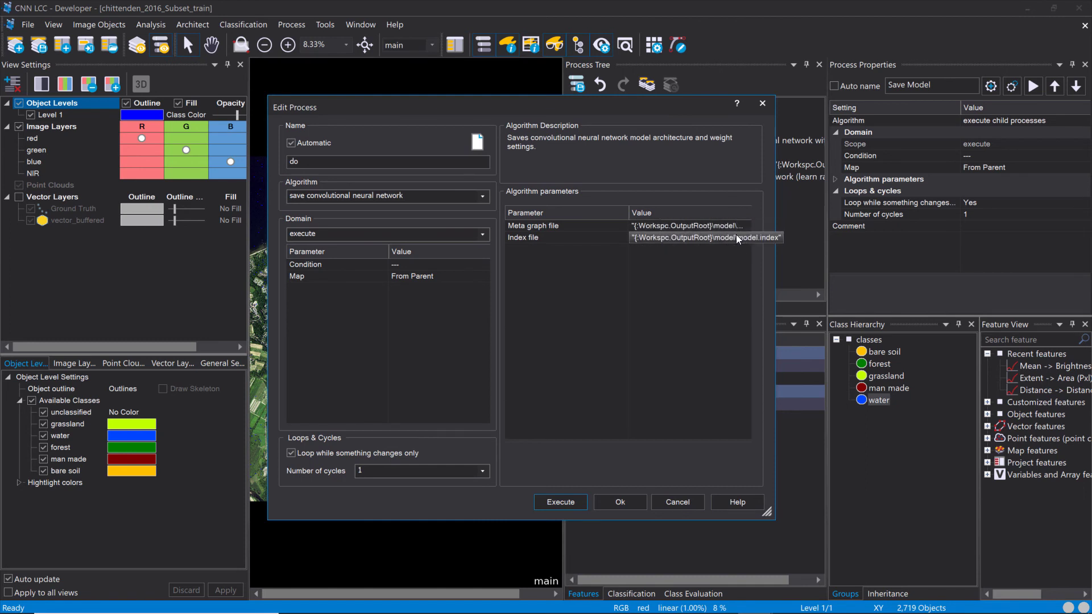
left_click(559, 501)
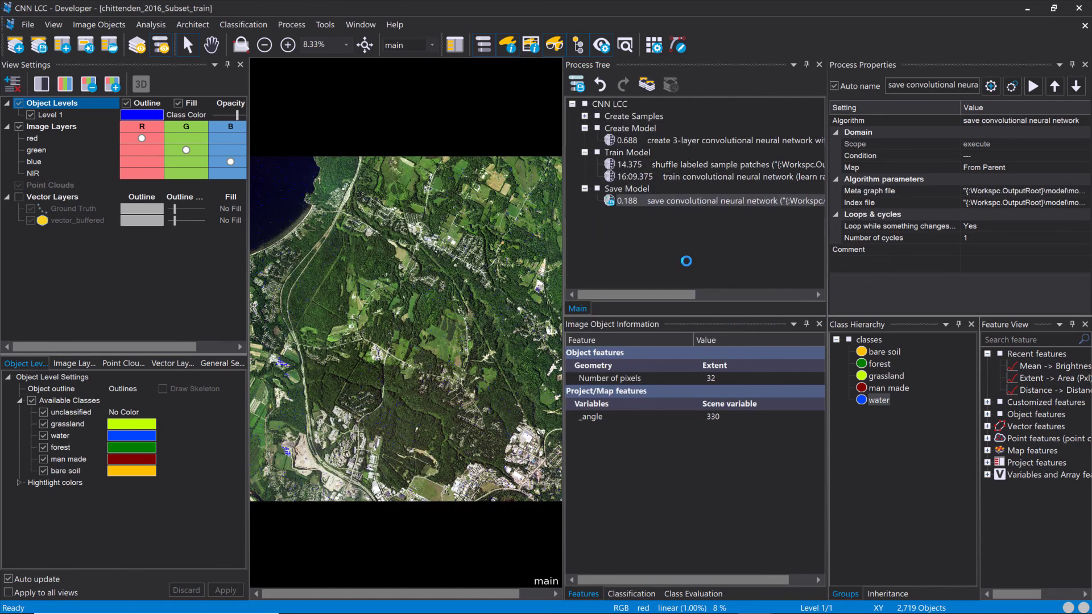
- Save the chittenden_2016_Subset_train project with the complete CNN rule set
left_click(38, 50)
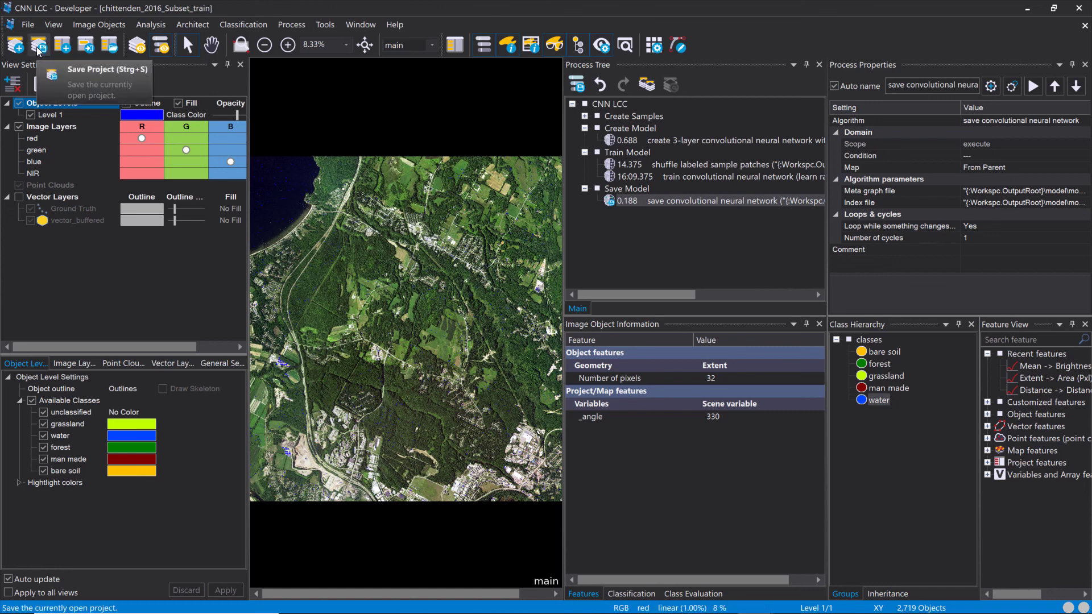
left_click(128, 285)
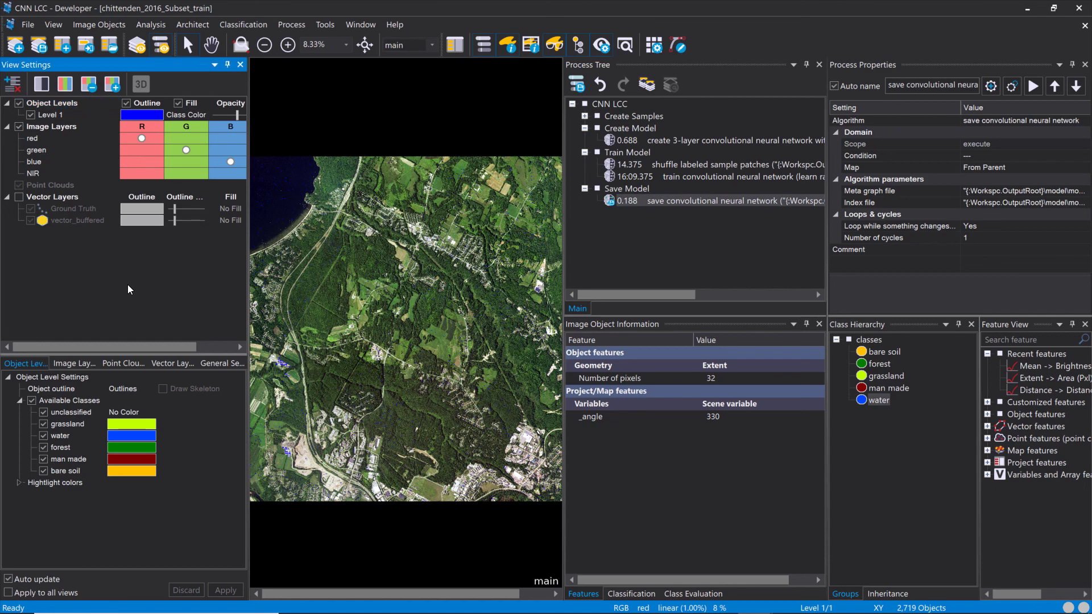